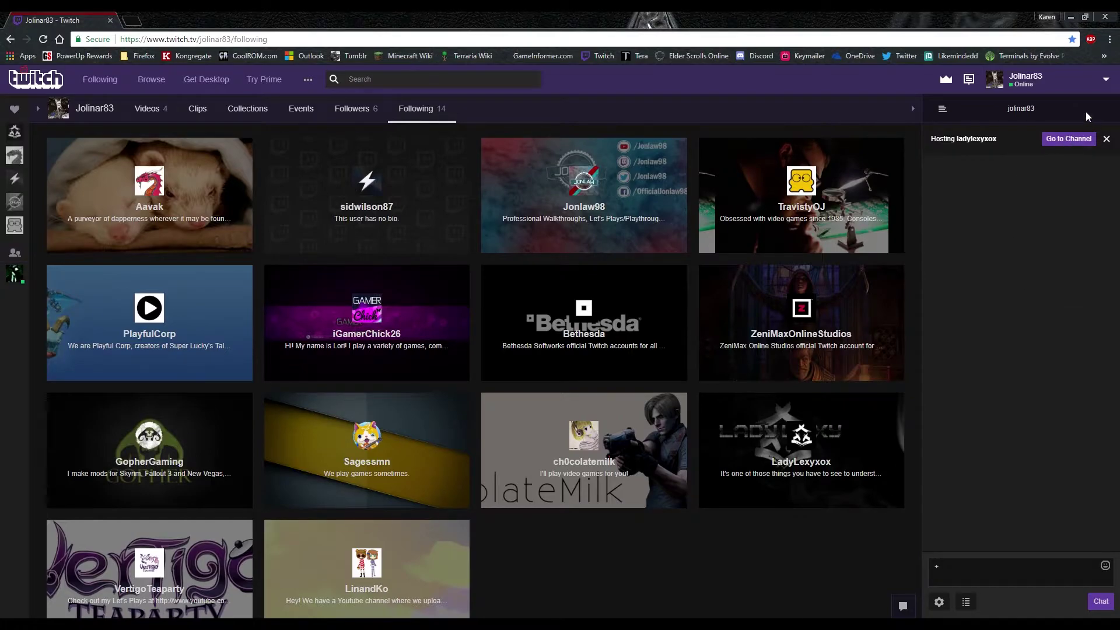
Step: Go to Settings from the profile menu, landing on the Profile settings page
{"action": "left_click", "coordinate": [1105, 81]}
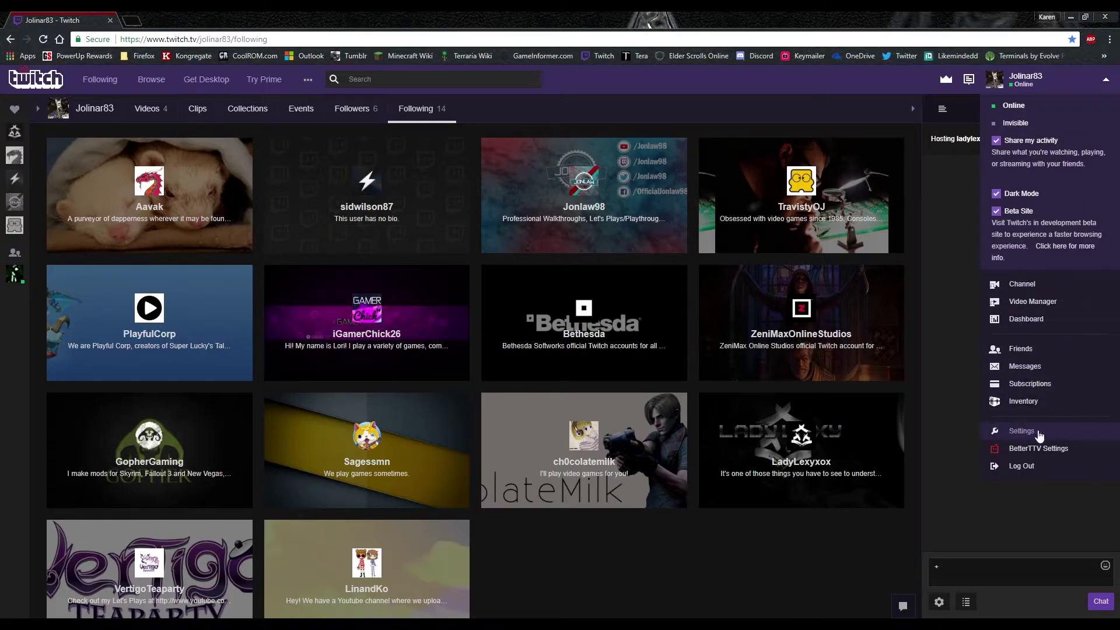
{"action": "left_click", "coordinate": [1022, 431]}
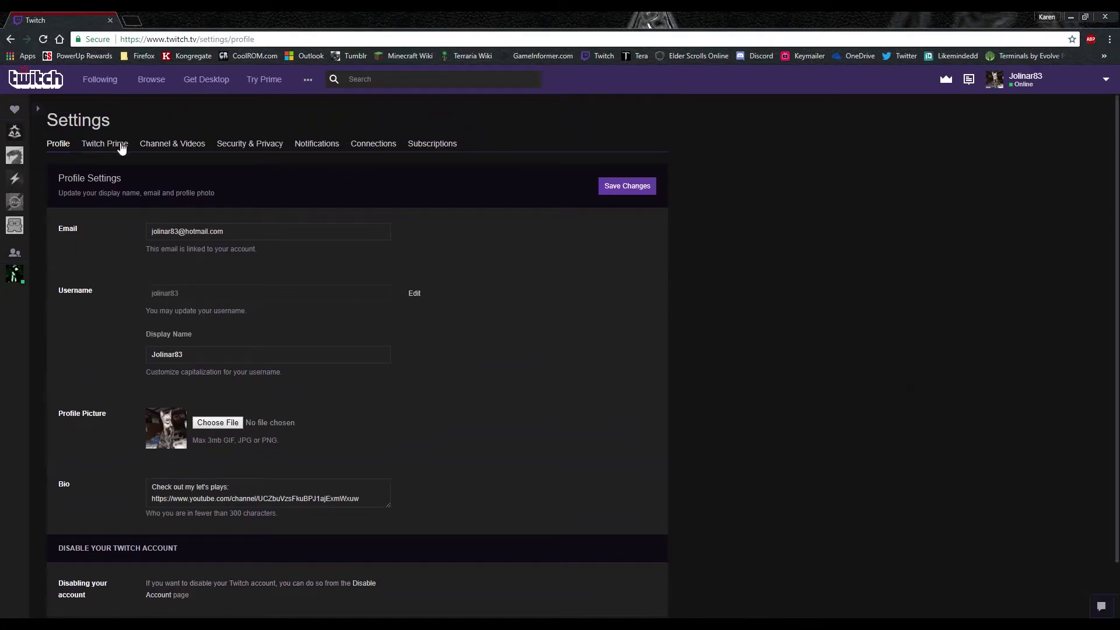
Step: Switch to the Channel & Videos settings to show its chat options
{"action": "left_click", "coordinate": [172, 149]}
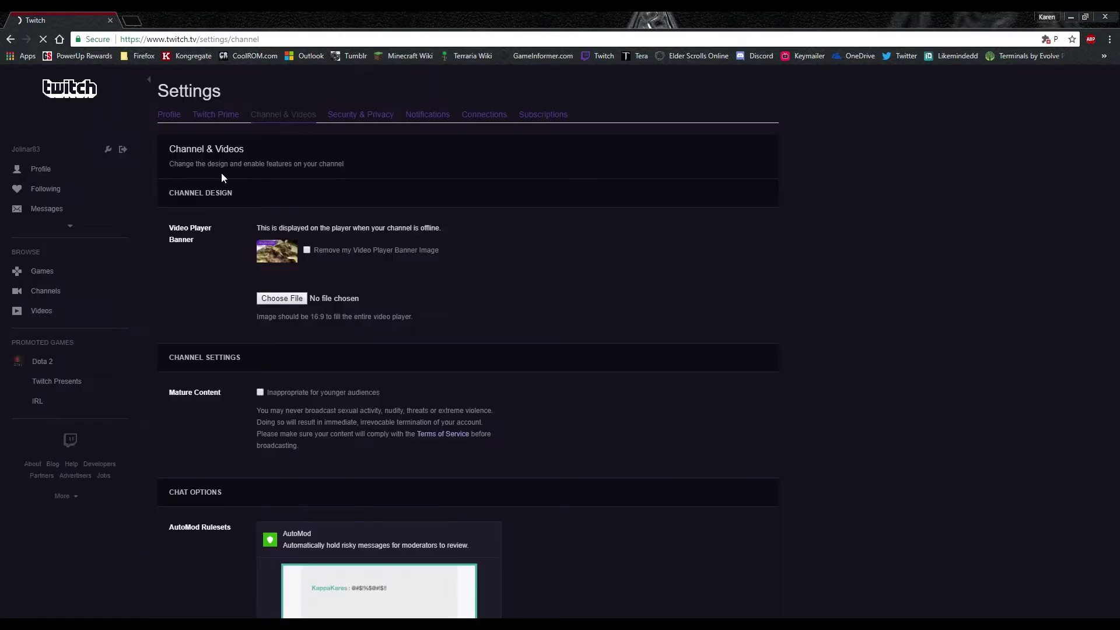
{"action": "scroll", "coordinate": [222, 220], "scroll_direction": "down", "scroll_amount": 1}
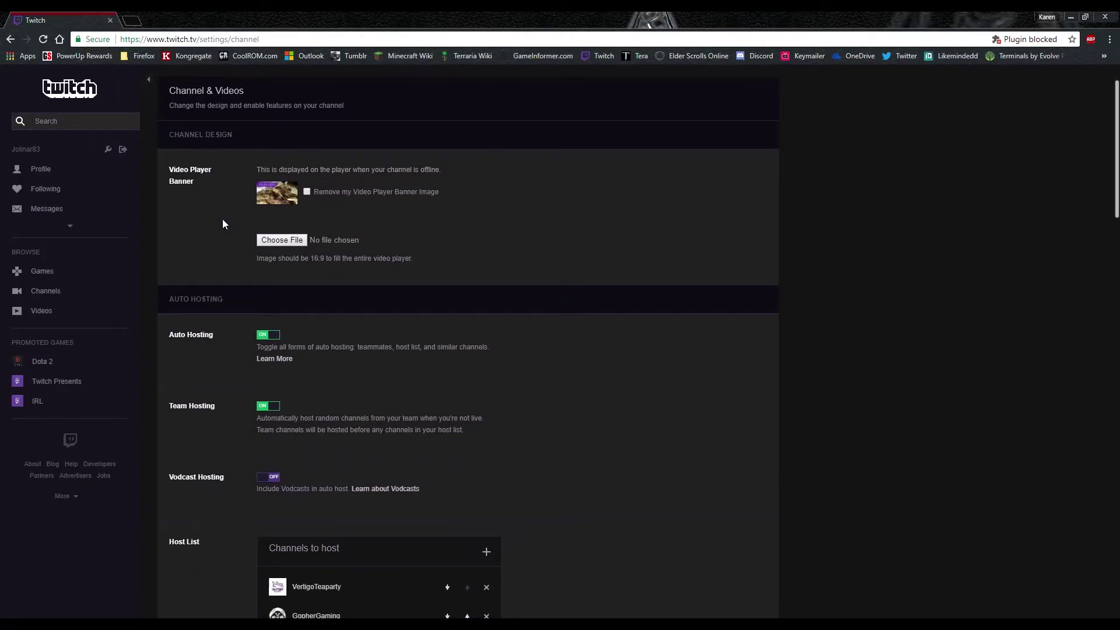
{"action": "scroll", "coordinate": [223, 219], "scroll_direction": "down", "scroll_amount": 1}
{"action": "scroll", "coordinate": [225, 228], "scroll_direction": "down", "scroll_amount": 1}
{"action": "scroll", "coordinate": [222, 231], "scroll_direction": "down", "scroll_amount": 2}
{"action": "scroll", "coordinate": [222, 231], "scroll_direction": "down", "scroll_amount": 1}
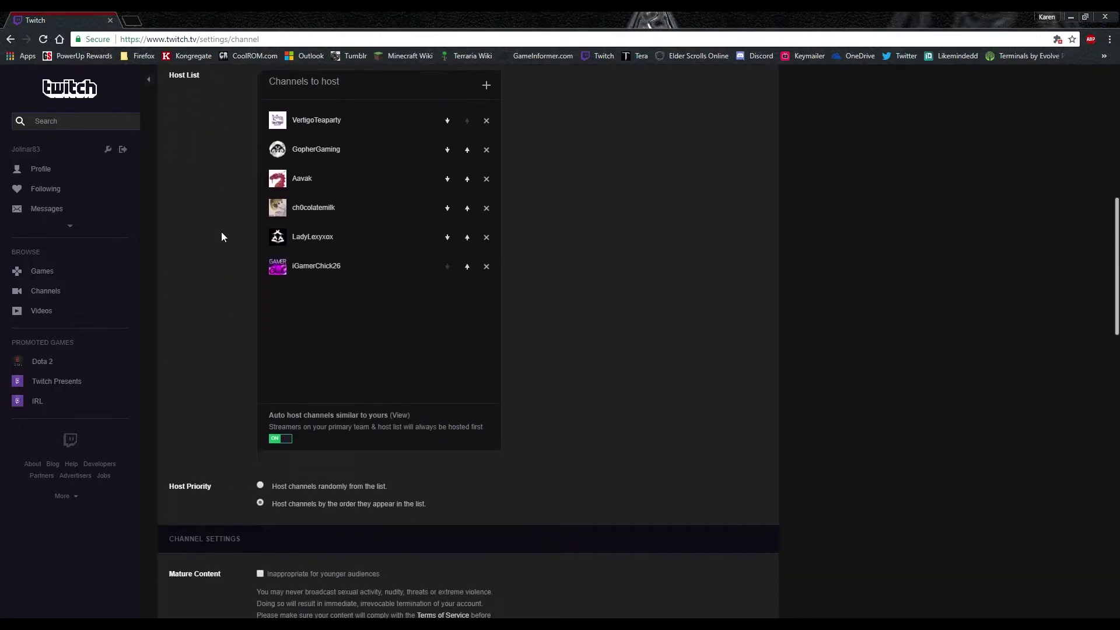
{"action": "scroll", "coordinate": [221, 232], "scroll_direction": "down", "scroll_amount": 2}
{"action": "scroll", "coordinate": [220, 233], "scroll_direction": "down", "scroll_amount": 2}
{"action": "scroll", "coordinate": [220, 232], "scroll_direction": "down", "scroll_amount": 1}
{"action": "scroll", "coordinate": [205, 272], "scroll_direction": "down", "scroll_amount": 1}
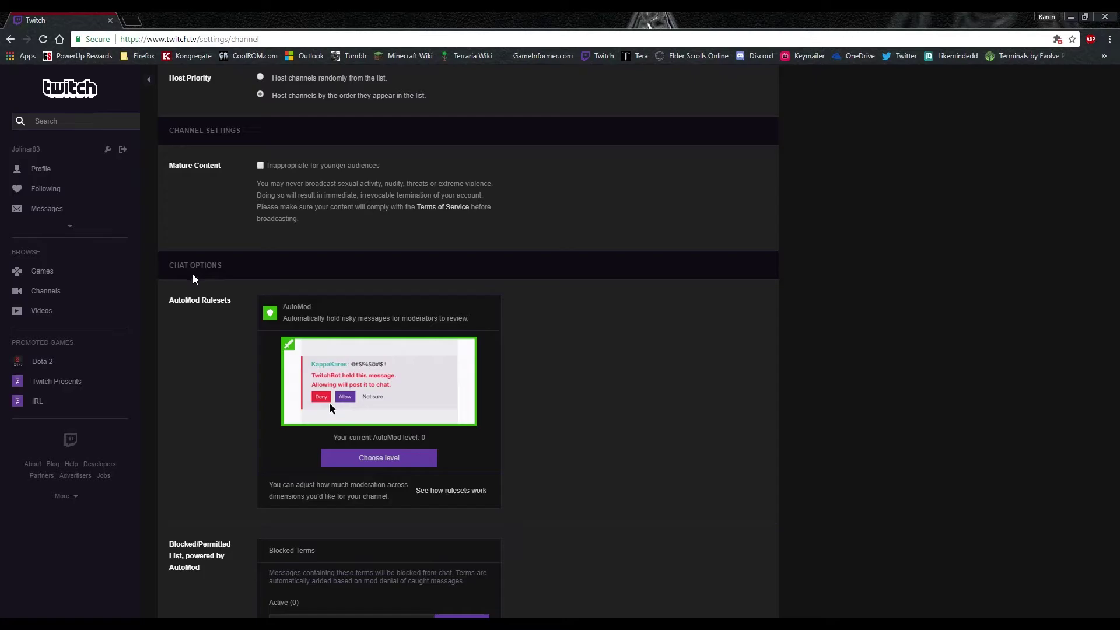
{"action": "scroll", "coordinate": [193, 316], "scroll_direction": "down", "scroll_amount": 1}
{"action": "scroll", "coordinate": [194, 314], "scroll_direction": "down", "scroll_amount": 1}
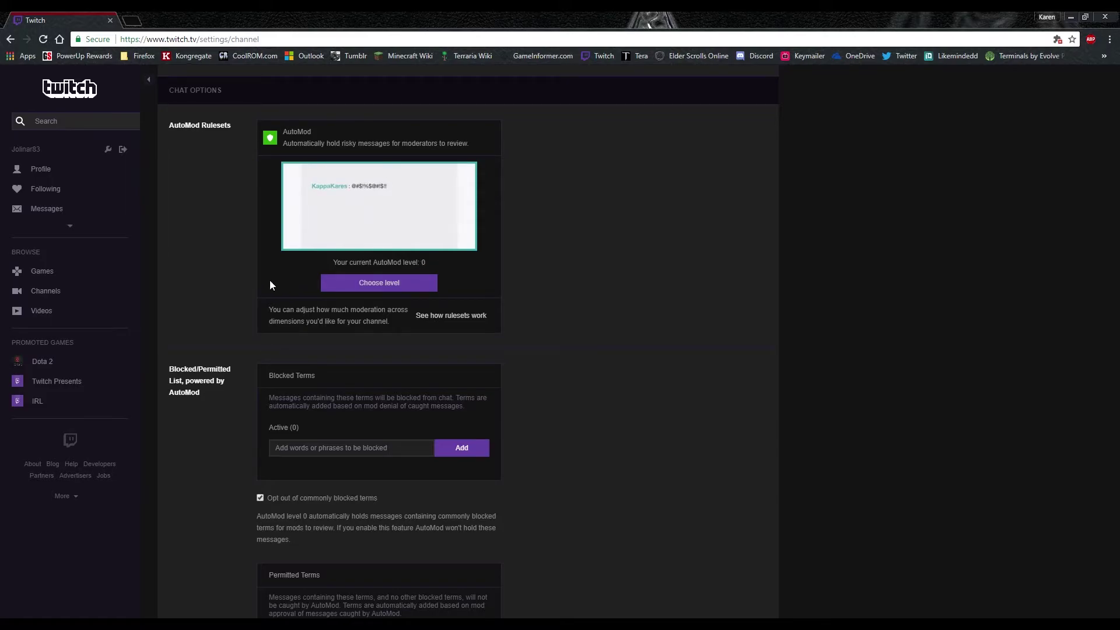
{"action": "scroll", "coordinate": [232, 349], "scroll_direction": "down", "scroll_amount": 1}
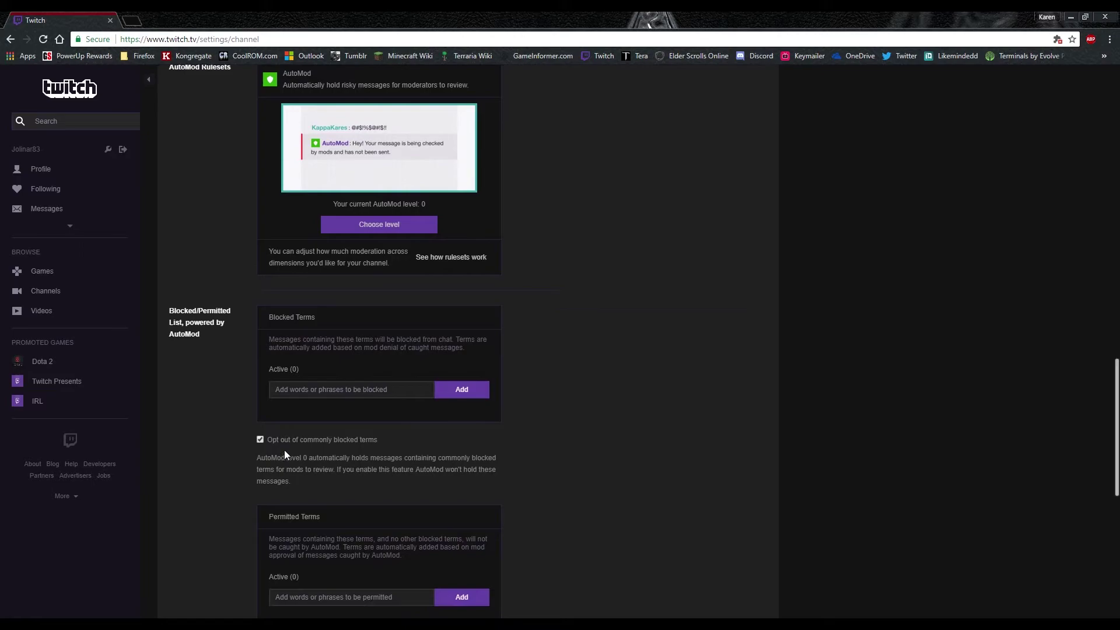
{"action": "scroll", "coordinate": [203, 365], "scroll_direction": "down", "scroll_amount": 1}
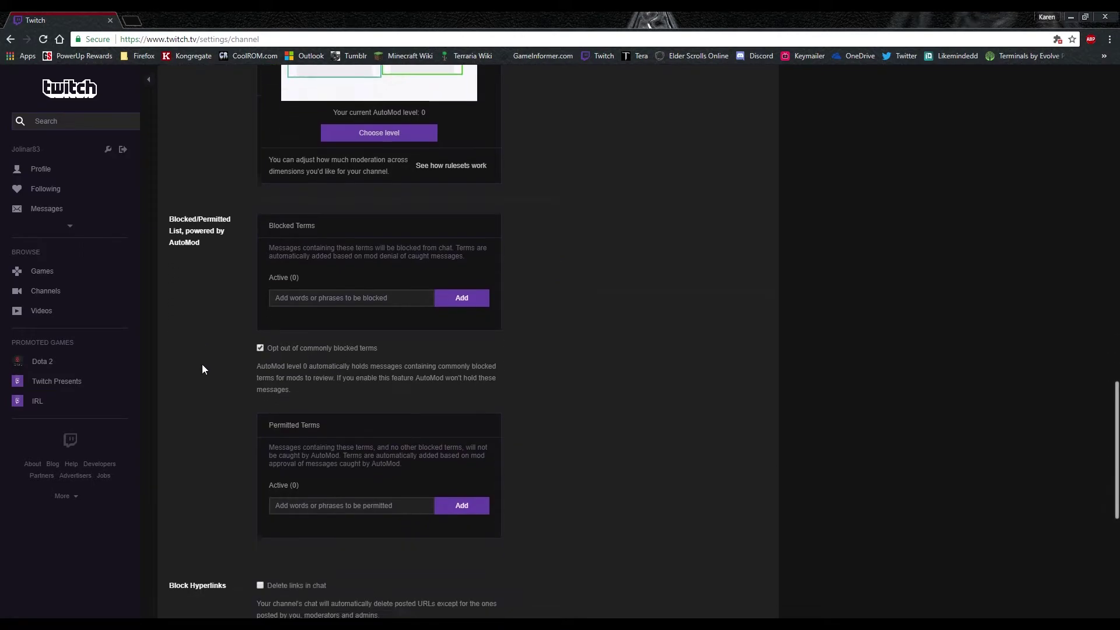
{"action": "scroll", "coordinate": [211, 364], "scroll_direction": "down", "scroll_amount": 2}
{"action": "scroll", "coordinate": [289, 349], "scroll_direction": "down", "scroll_amount": 1}
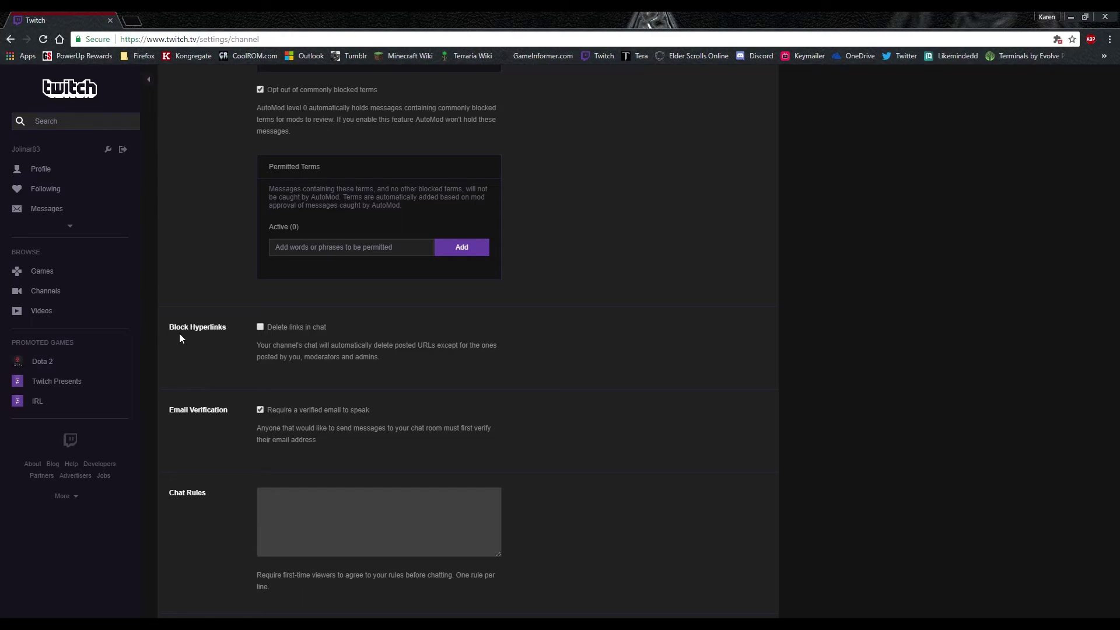
{"action": "scroll", "coordinate": [278, 336], "scroll_direction": "up", "scroll_amount": 1}
{"action": "scroll", "coordinate": [279, 329], "scroll_direction": "up", "scroll_amount": 1}
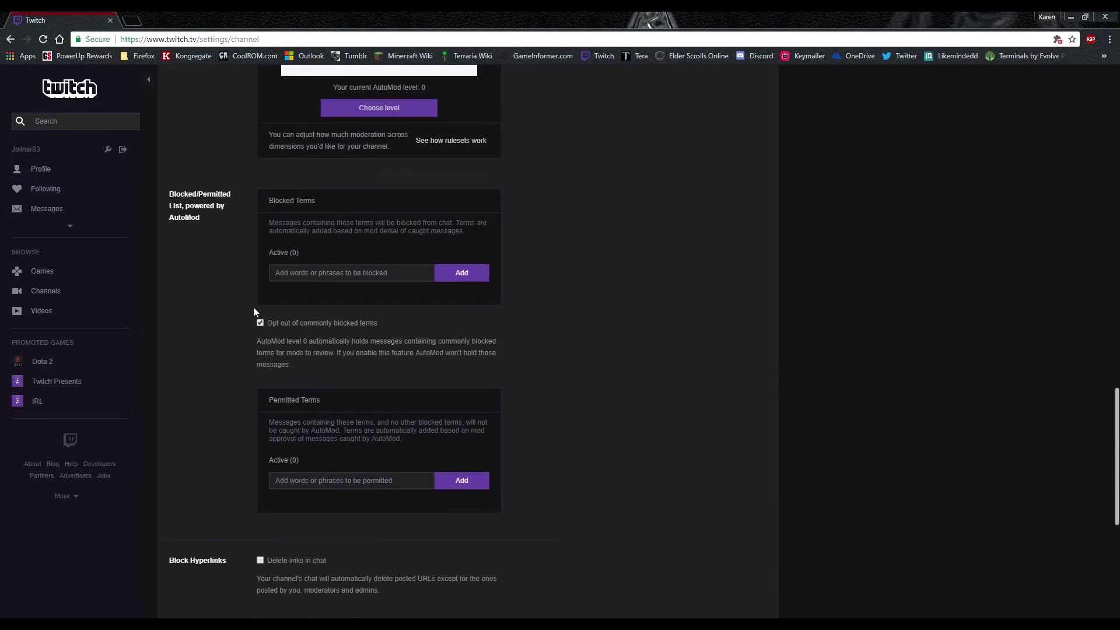
{"action": "scroll", "coordinate": [254, 308], "scroll_direction": "up", "scroll_amount": 1}
{"action": "scroll", "coordinate": [222, 279], "scroll_direction": "up", "scroll_amount": 2}
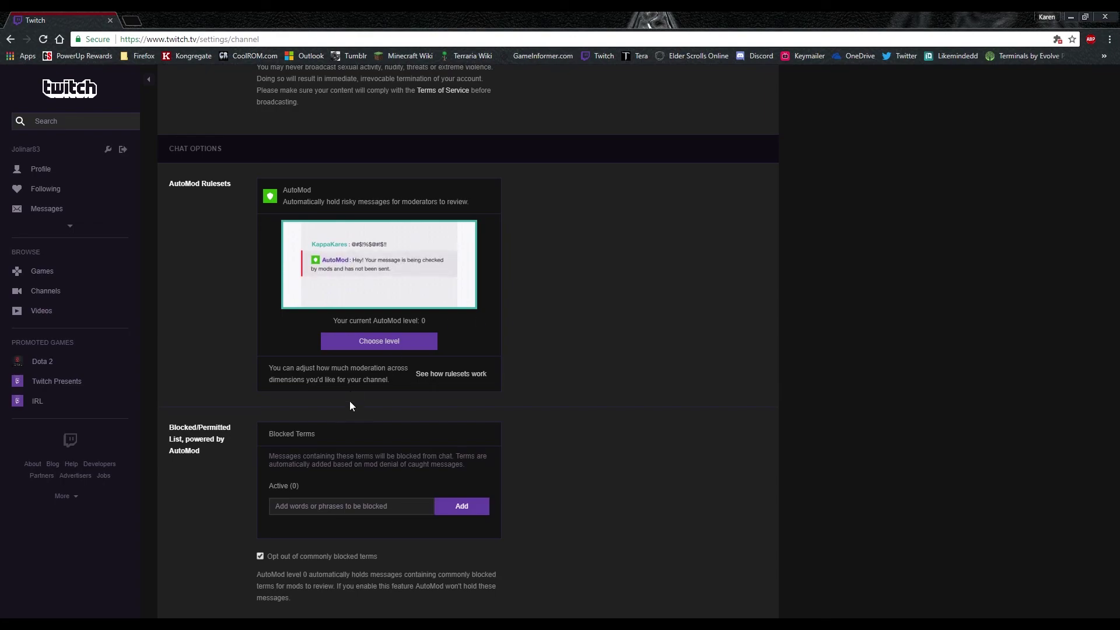
{"action": "scroll", "coordinate": [350, 401], "scroll_direction": "down", "scroll_amount": 3}
{"action": "scroll", "coordinate": [198, 492], "scroll_direction": "down", "scroll_amount": 3}
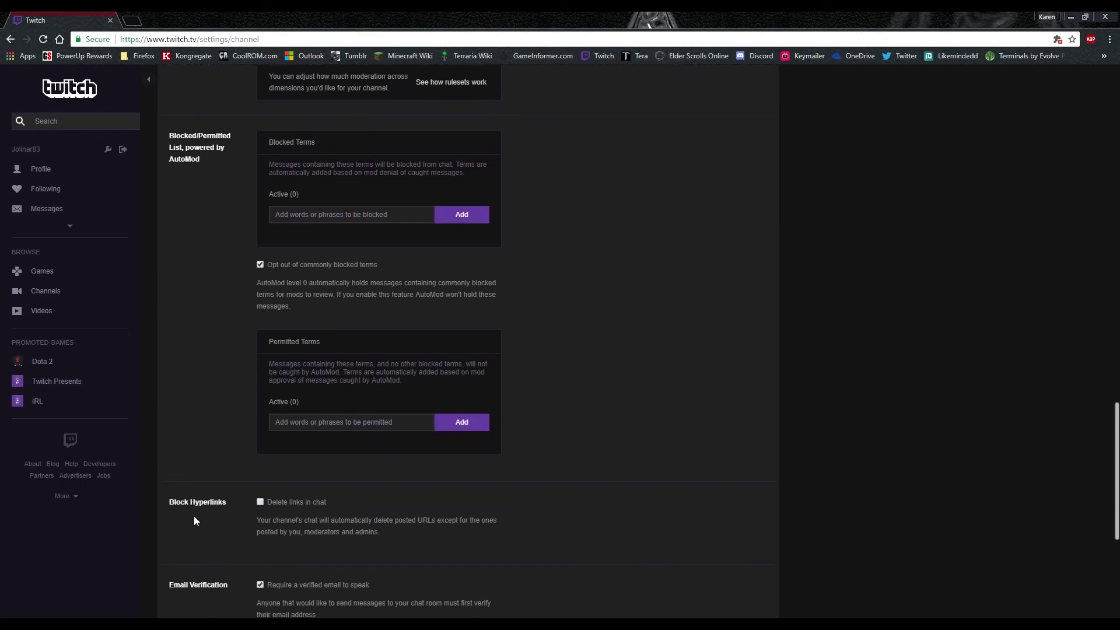